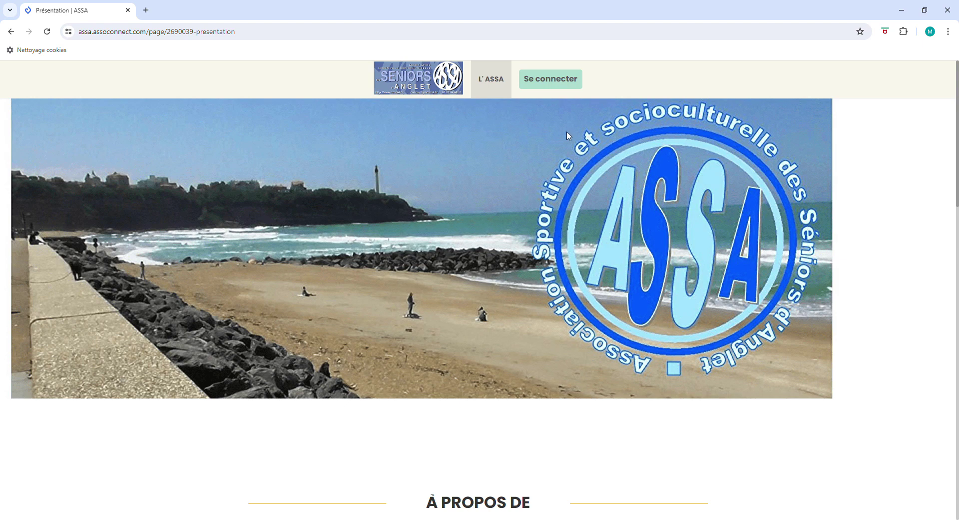
# Step: Sign in to the ASSA member space with the account e-mail and password
pyautogui.click(560, 84)
pyautogui.click(380, 145)
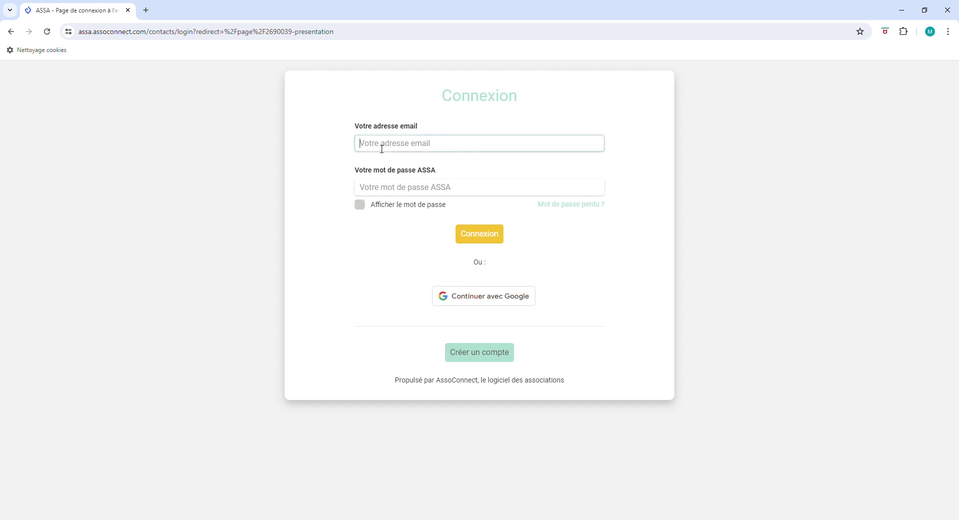
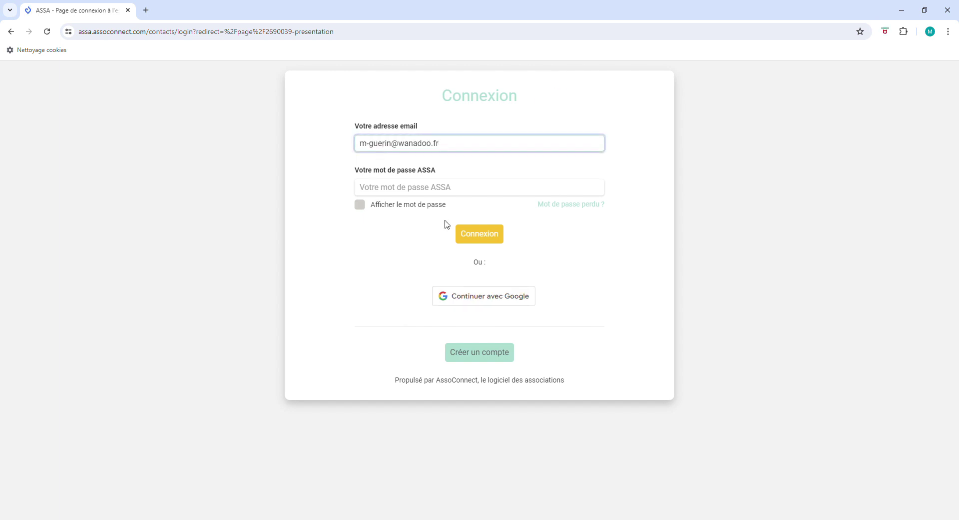
pyautogui.click(381, 192)
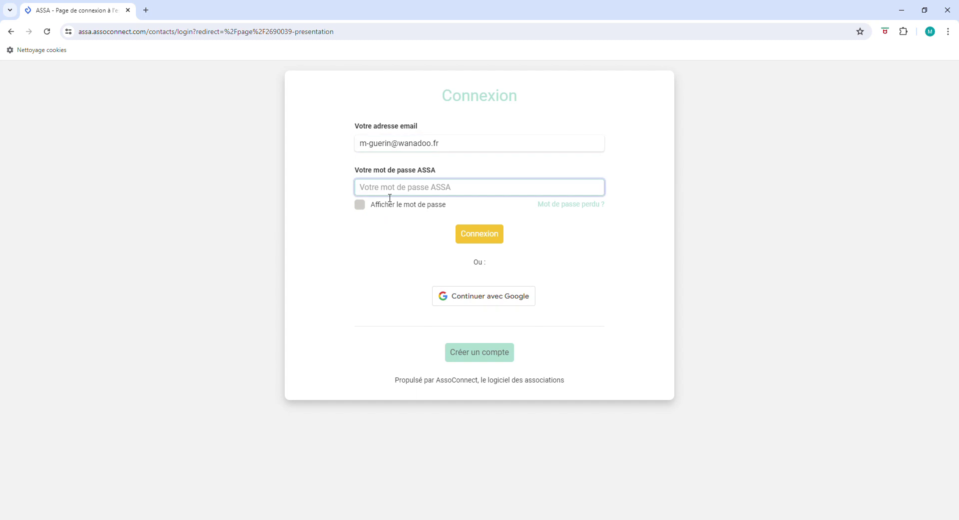
pyautogui.write('•')
pyautogui.click(363, 209)
pyautogui.click(488, 239)
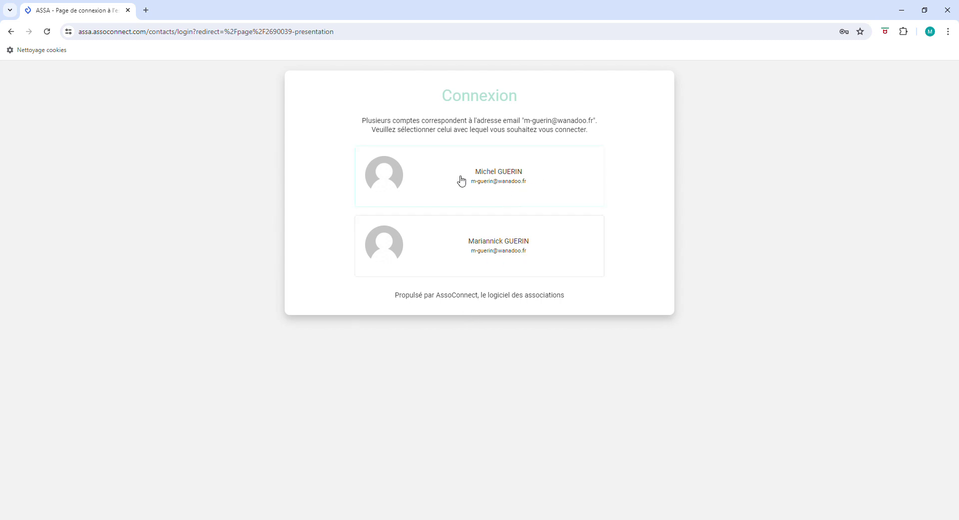
# Step: Choose the first of the two accounts sharing the e-mail and sign in with its password
pyautogui.click(494, 176)
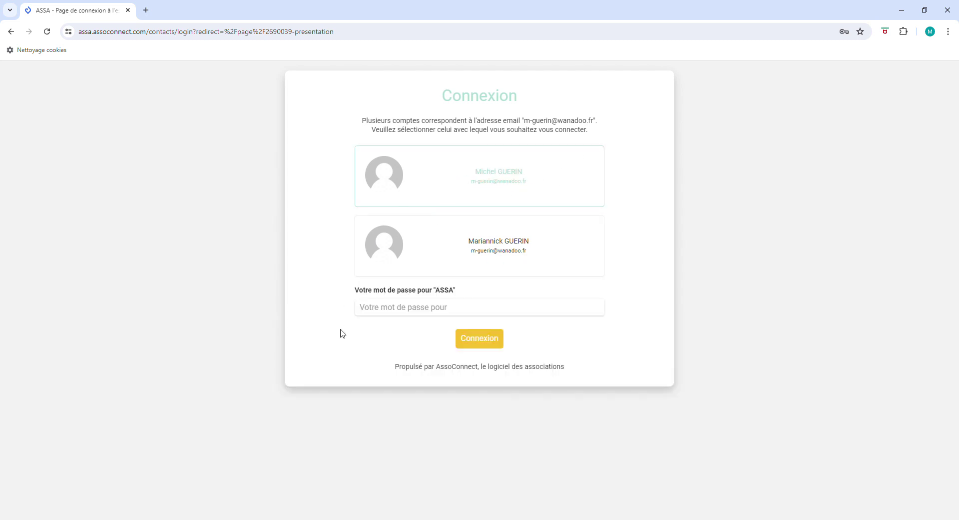
pyautogui.click(383, 306)
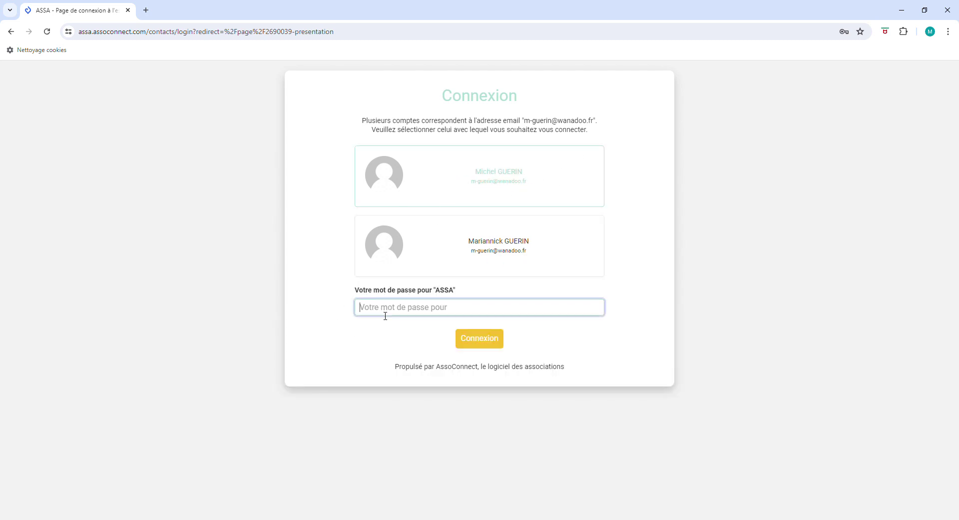
pyautogui.write('•••••••••')
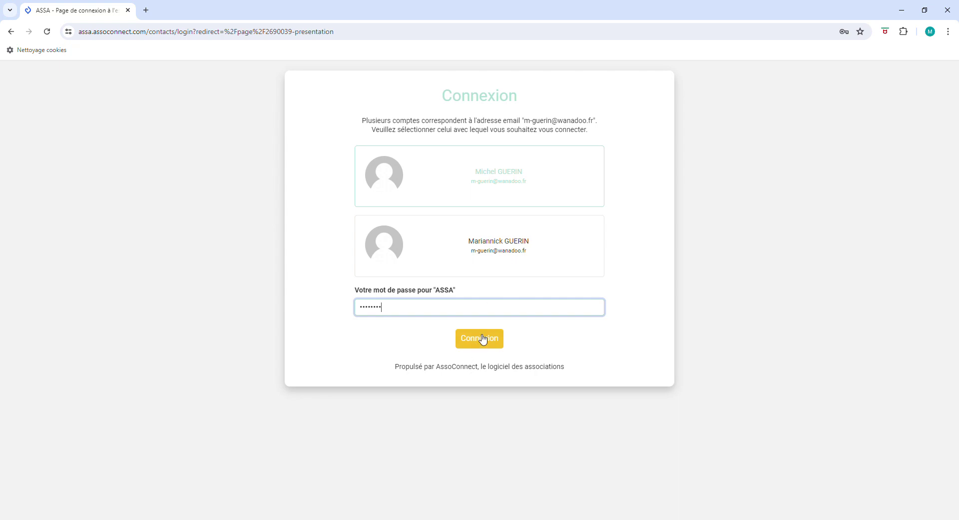
pyautogui.click(480, 338)
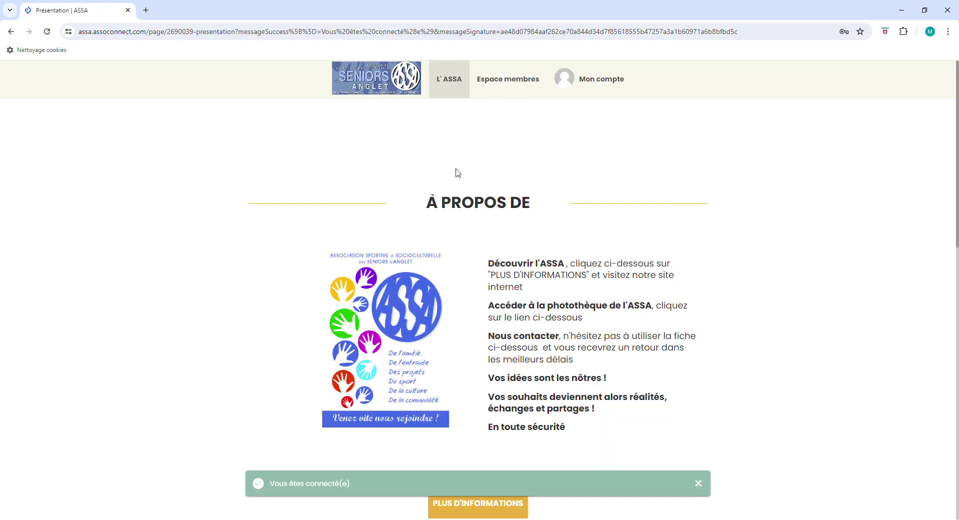
# Step: Go to Espace membres > Adhésion and begin joining for the 2024-2025 season
pyautogui.click(513, 85)
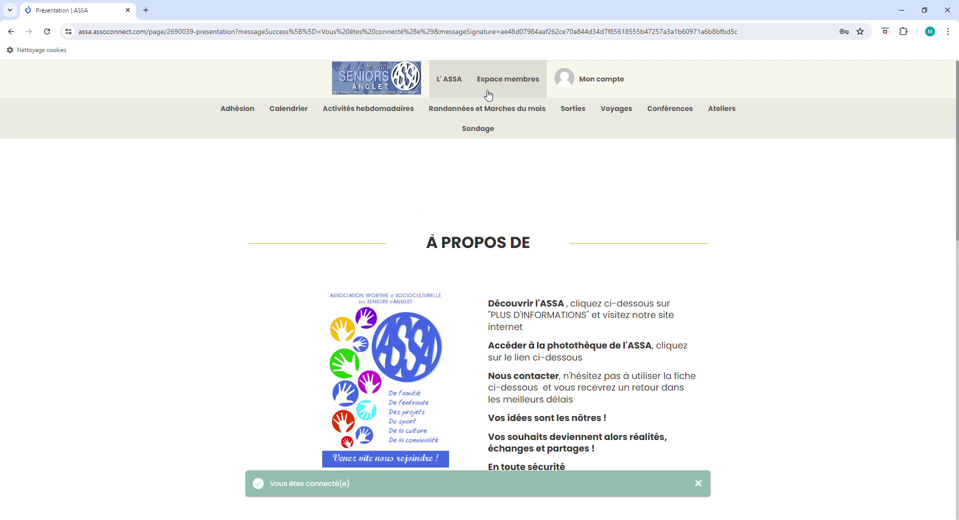
pyautogui.click(239, 111)
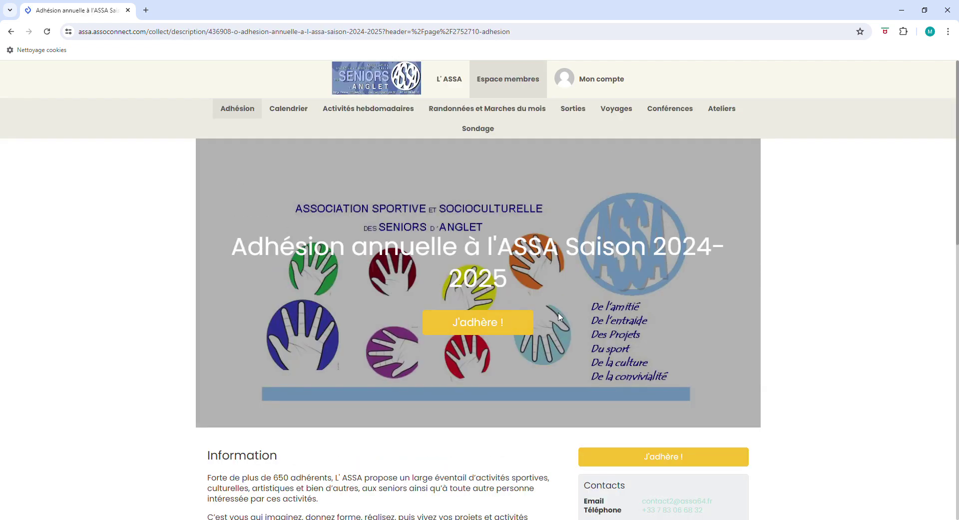
pyautogui.click(495, 323)
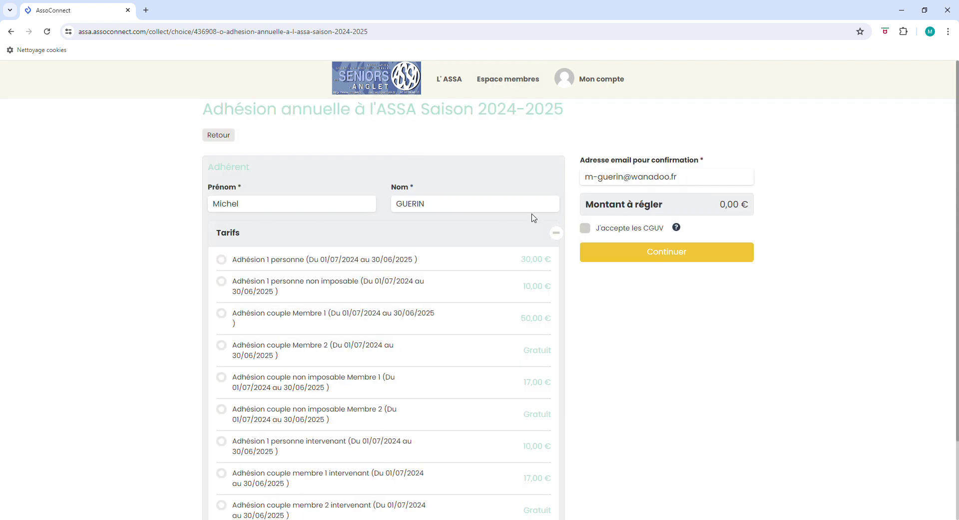
# Step: Give the first member the Adhésion couple Membre 1 rate (50,00 €) and accept the CGUV
pyautogui.scroll(-2, 549, 337)
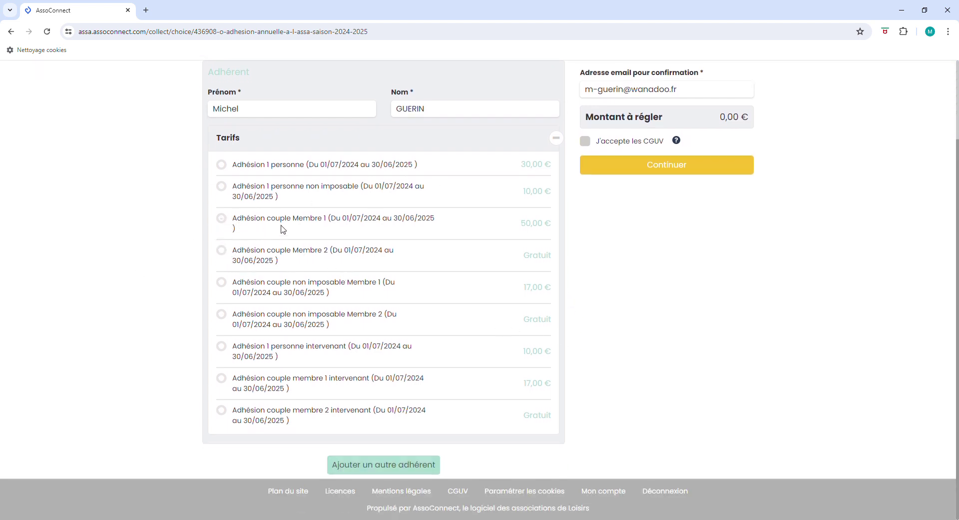
pyautogui.click(223, 221)
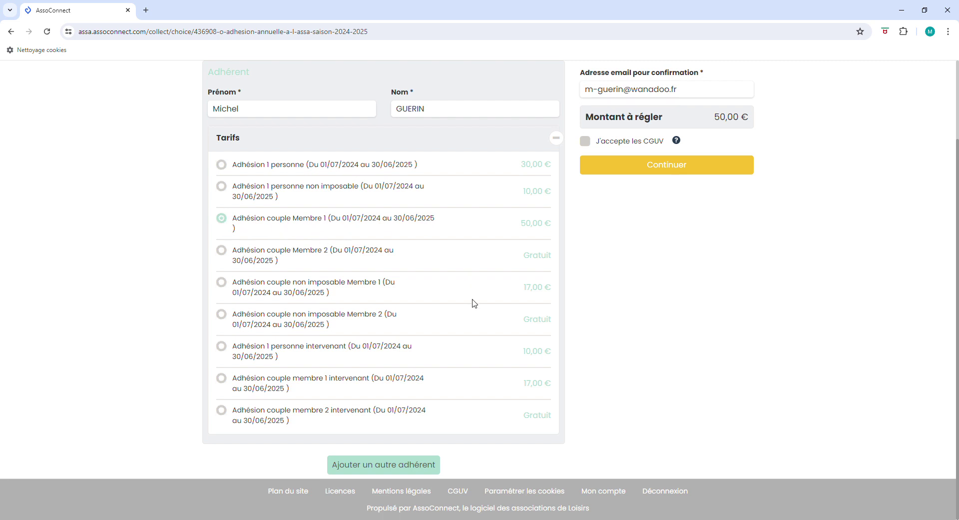
pyautogui.click(588, 143)
# Step: Add a second member and fill in their first and last name
pyautogui.click(373, 465)
pyautogui.scroll(-7, 626, 243)
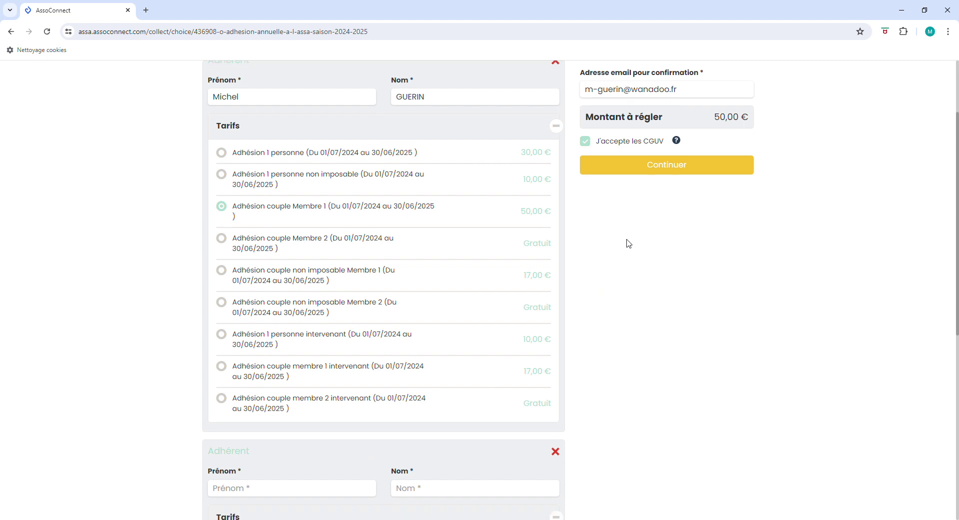
pyautogui.click(239, 149)
pyautogui.click(239, 152)
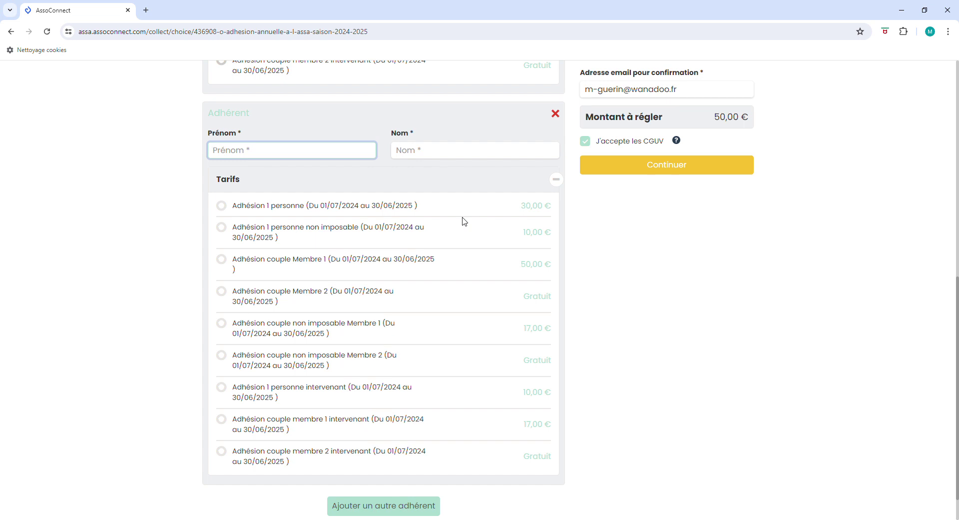
pyautogui.click(409, 150)
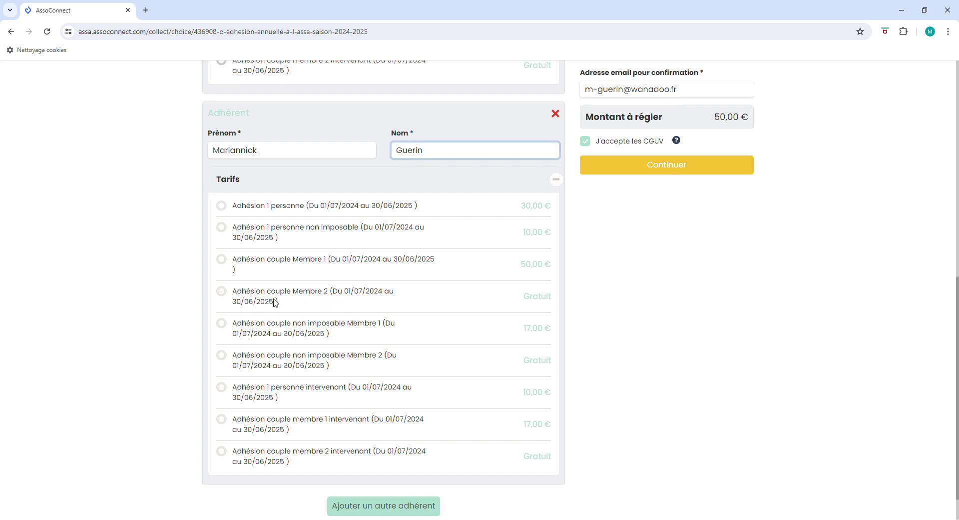
# Step: Put the second member on the free Adhésion couple Membre 2 rate and submit the cart
pyautogui.click(222, 299)
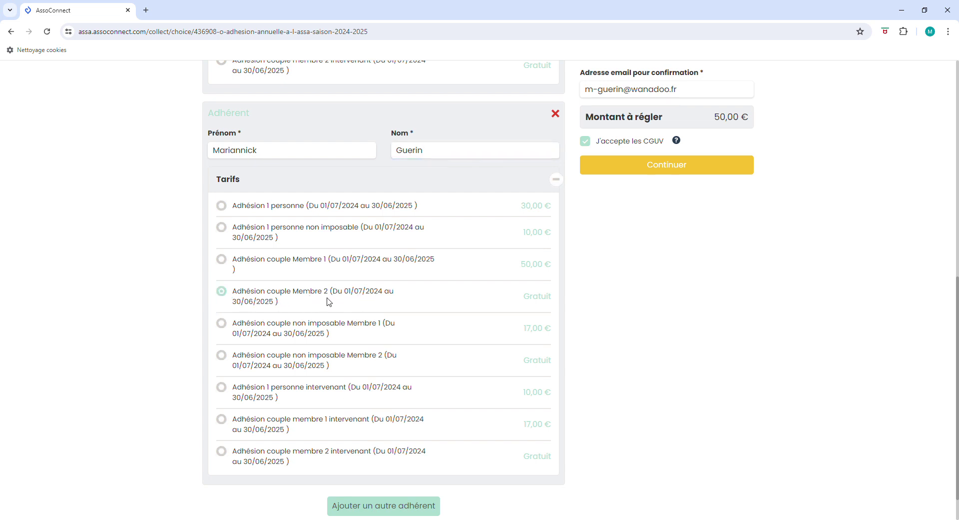
pyautogui.scroll(-2, 487, 393)
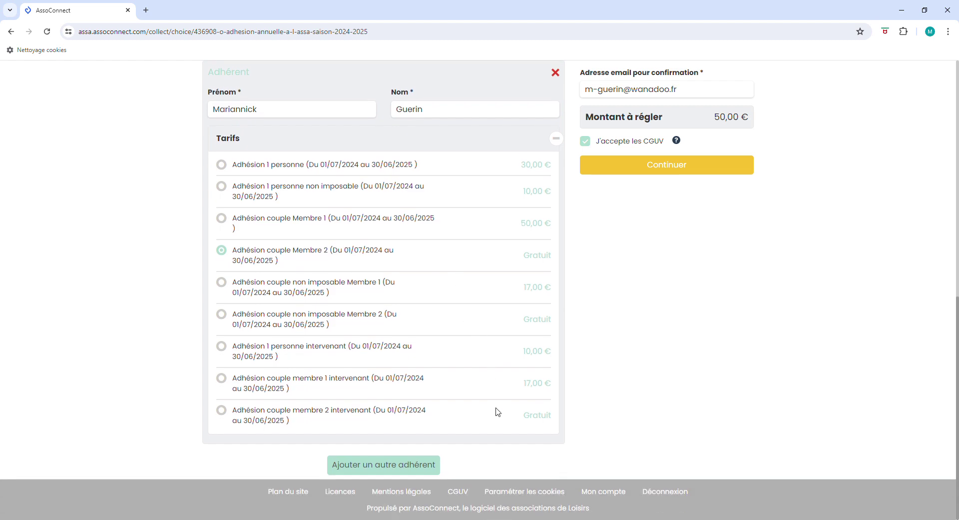
pyautogui.click(654, 166)
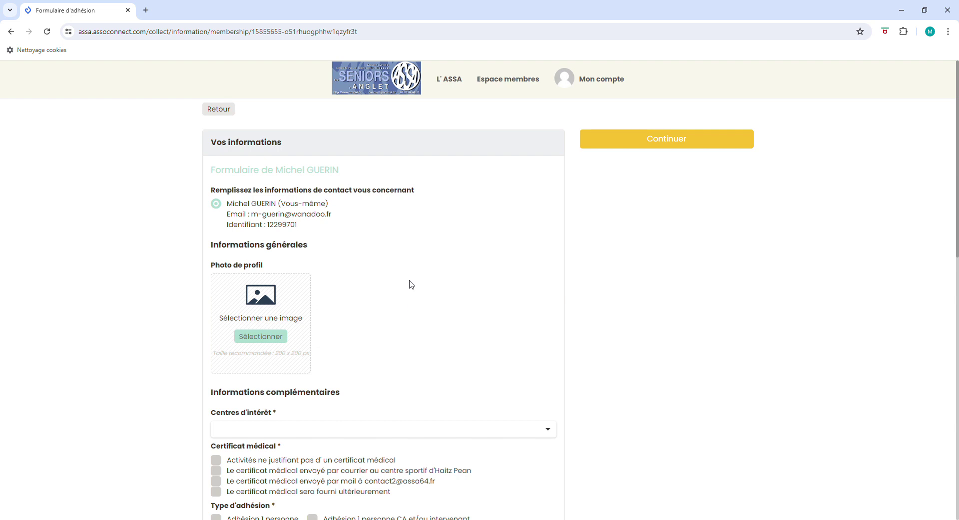
# Step: Set the first member's interests to Pétanque and Sorties culturelles / Touristiques
pyautogui.scroll(-2, 408, 283)
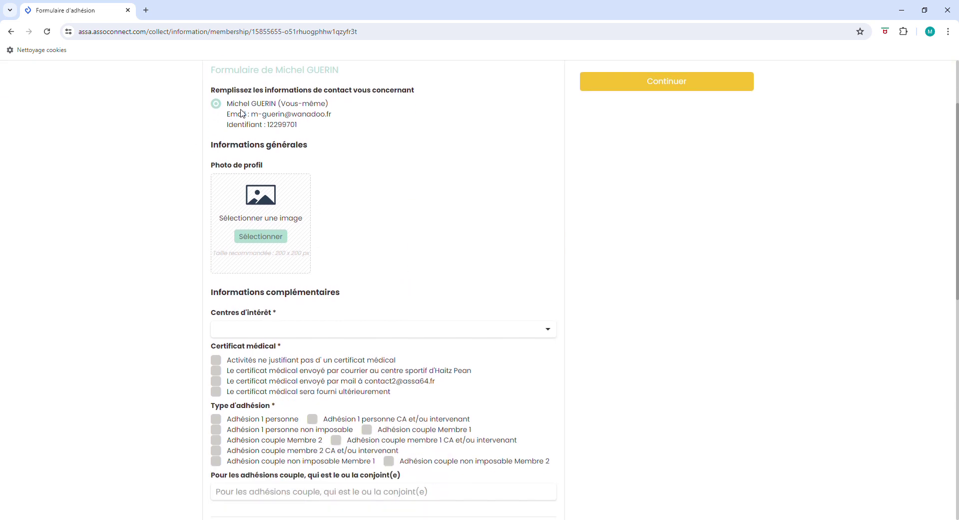
pyautogui.scroll(-3, 307, 152)
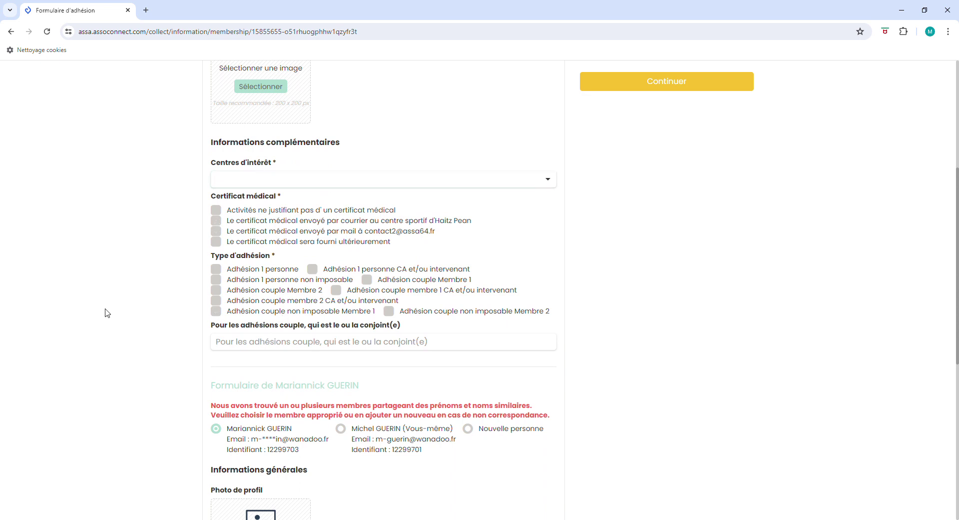
pyautogui.click(463, 185)
pyautogui.scroll(-3, 343, 251)
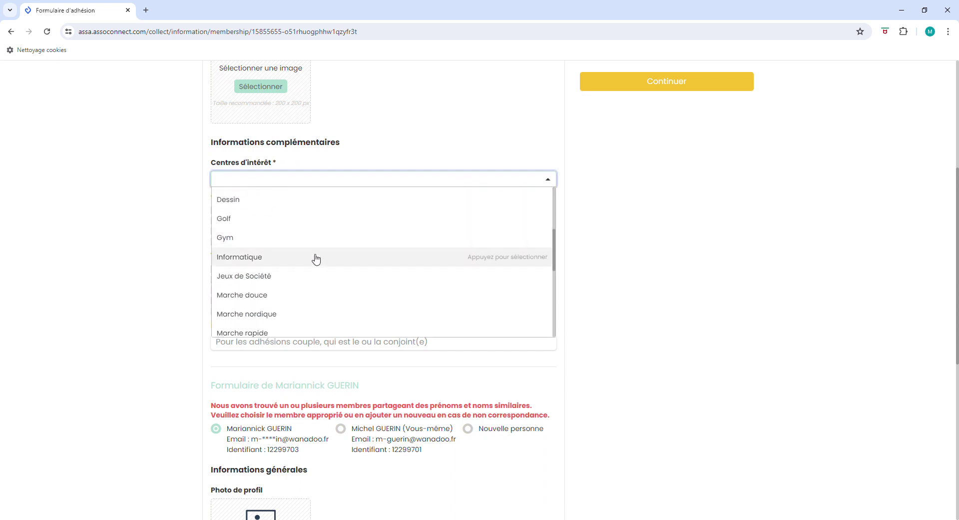
pyautogui.scroll(-6, 316, 258)
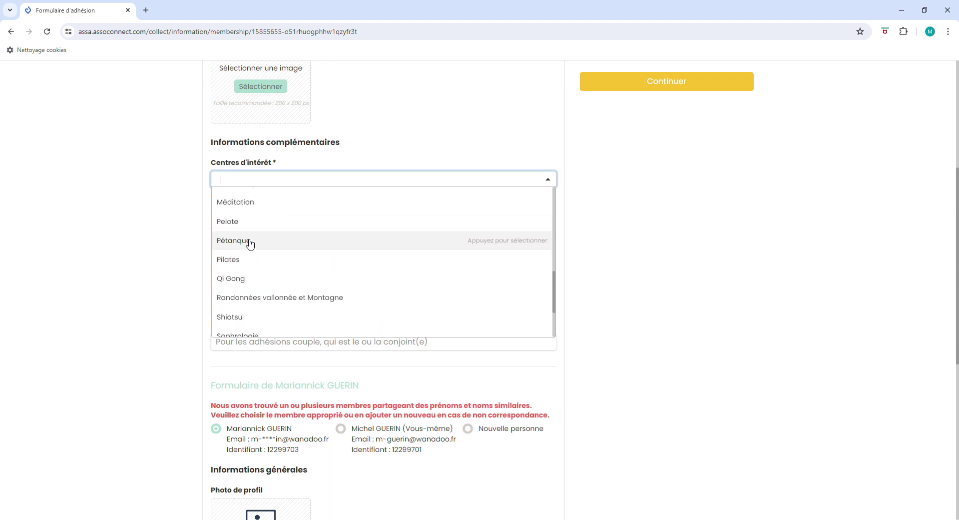
pyautogui.click(251, 244)
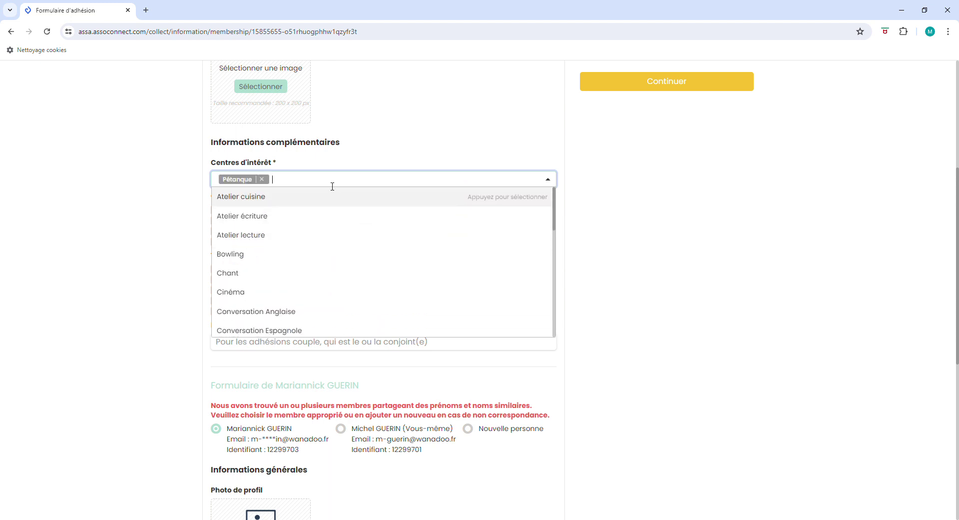
pyautogui.write('so')
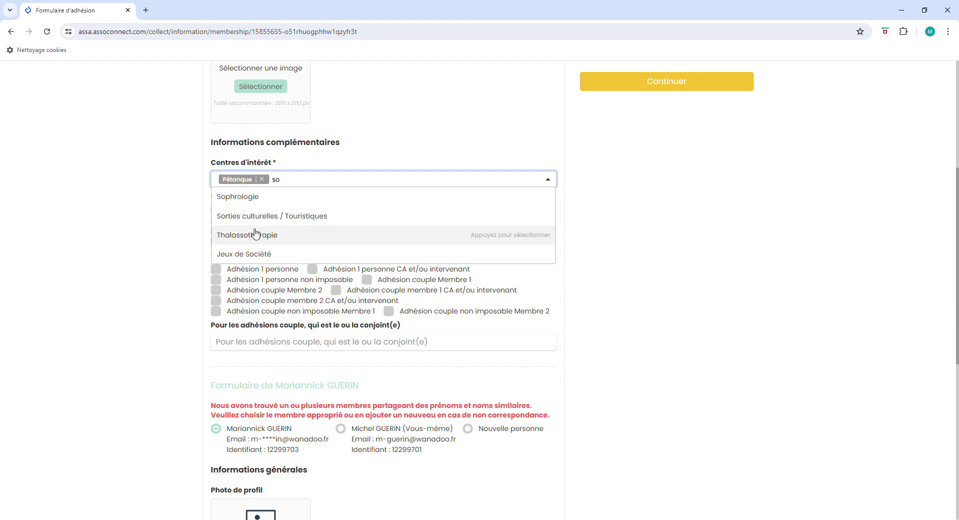
pyautogui.click(264, 217)
pyautogui.click(675, 267)
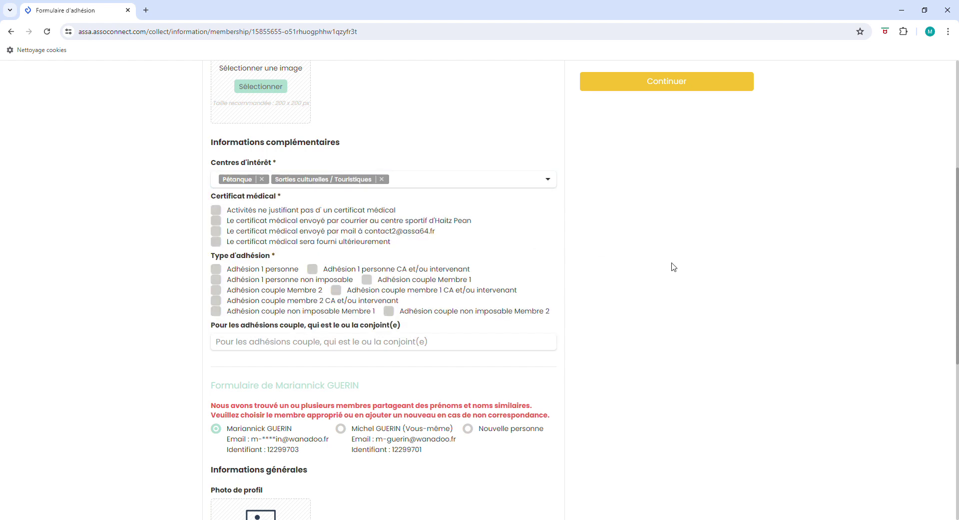
# Step: Mark the first member's medical certificate as provided later and choose Adhésion couple Membre 1
pyautogui.scroll(-1, 599, 299)
pyautogui.scroll(-2, 524, 338)
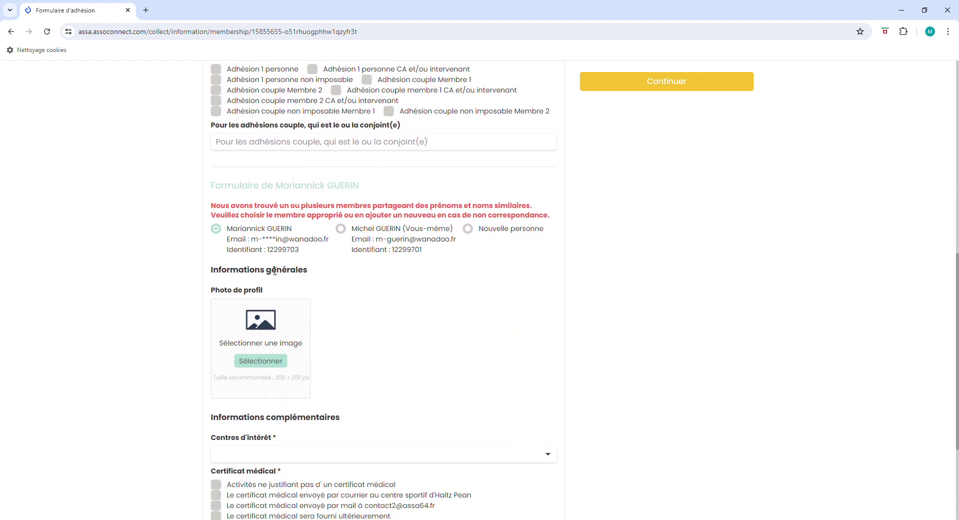
pyautogui.scroll(3, 275, 271)
pyautogui.click(217, 180)
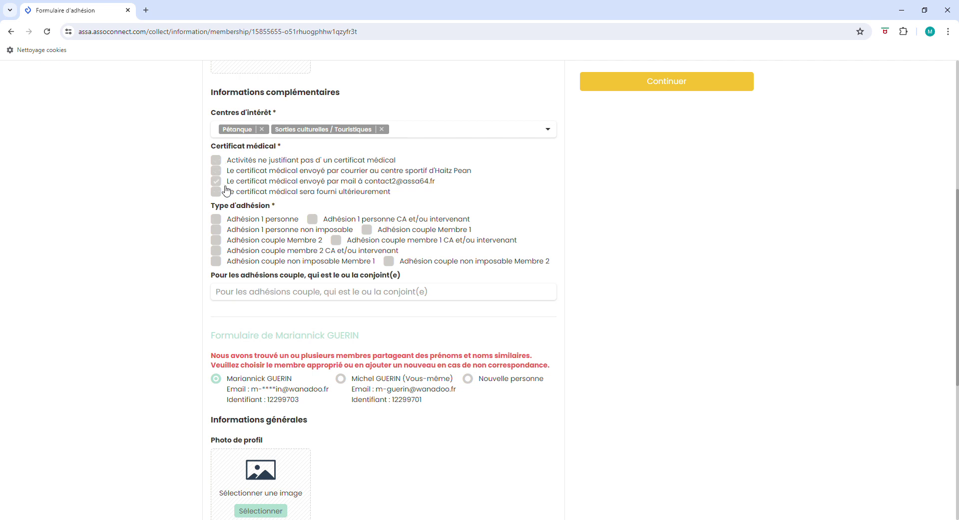
pyautogui.click(216, 192)
pyautogui.click(372, 229)
pyautogui.scroll(-3, 439, 329)
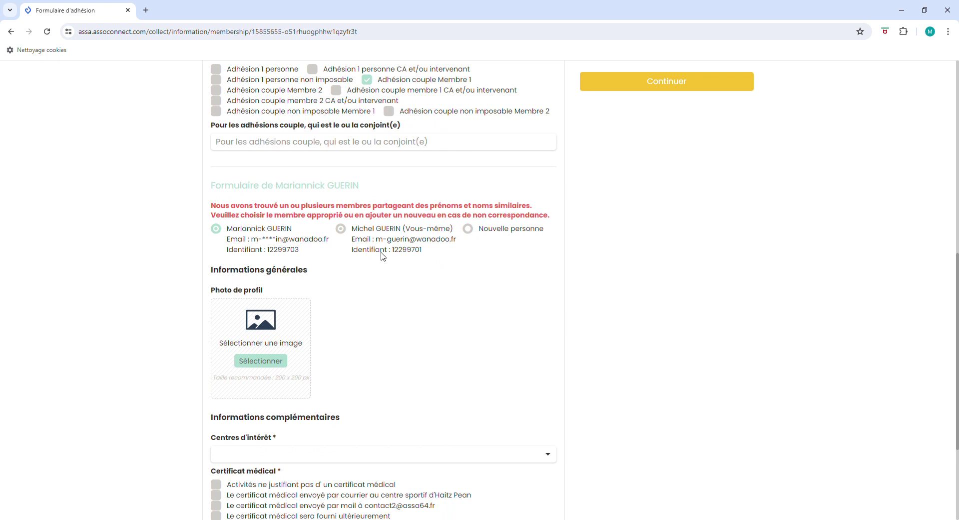
# Step: Mark the second member's certificate as provided later and choose Adhésion couple Membre 2
pyautogui.scroll(-2, 382, 256)
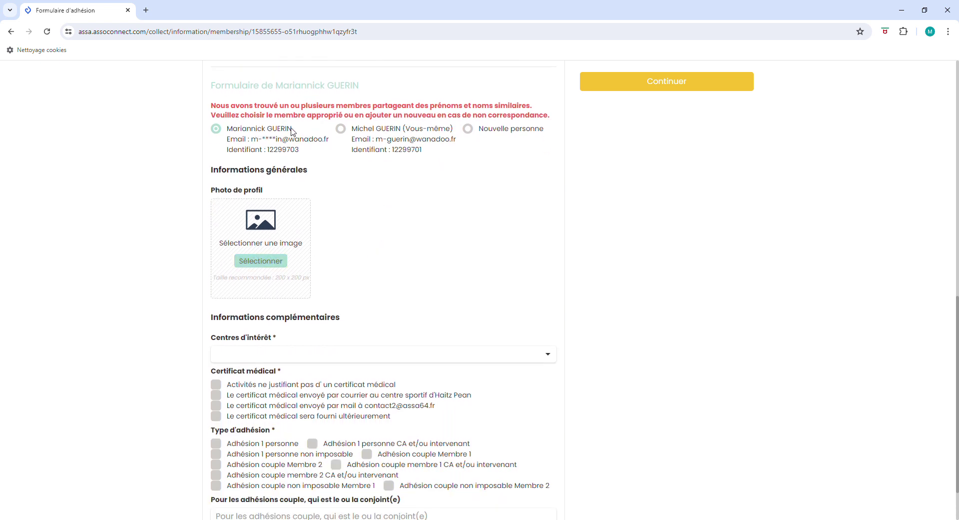
pyautogui.scroll(-2, 315, 253)
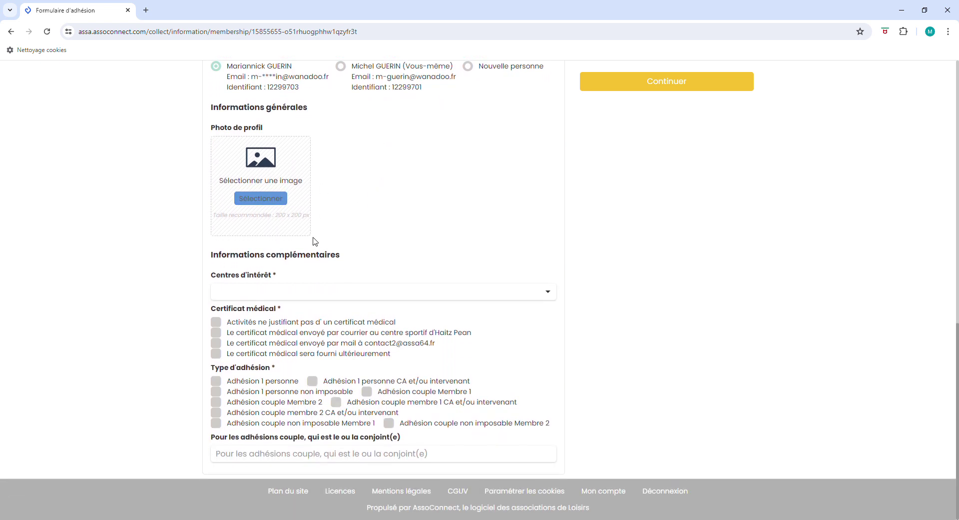
pyautogui.click(216, 353)
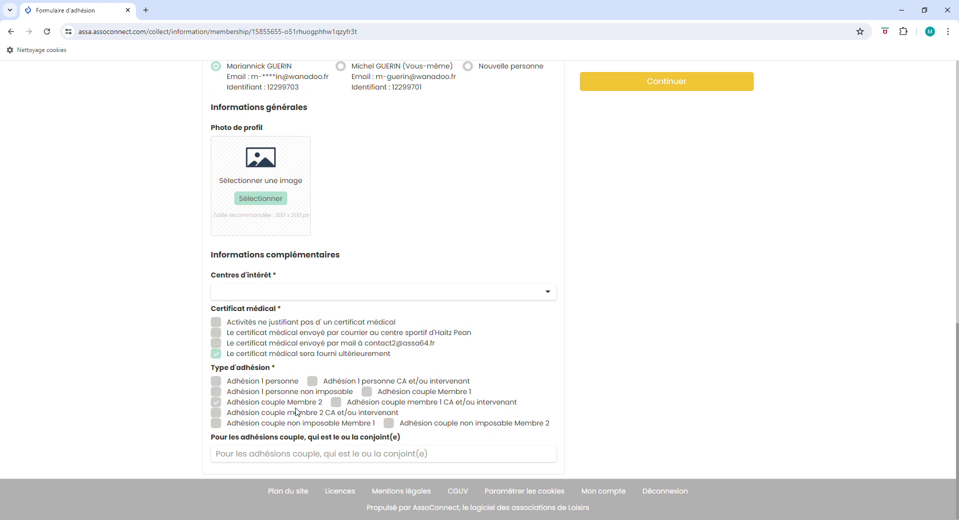
pyautogui.click(216, 402)
pyautogui.scroll(1, 662, 304)
pyautogui.scroll(-1, 650, 315)
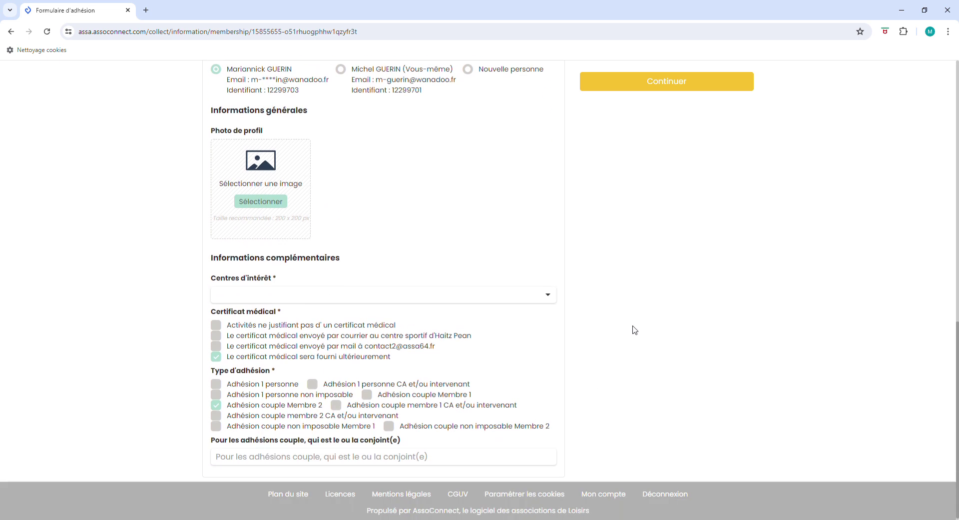
pyautogui.click(672, 84)
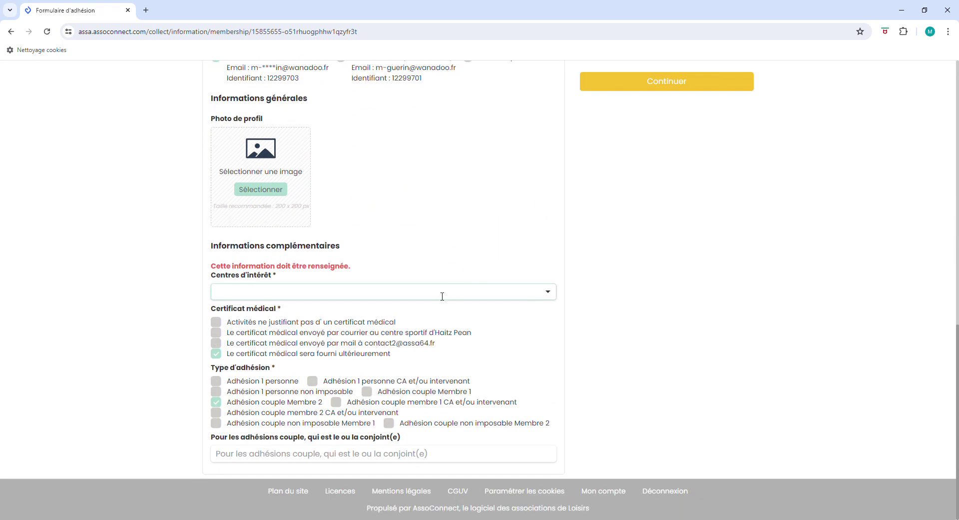
# Step: Add Sorties culturelles / Touristiques to the second member's interests and enter '-' as spouse
pyautogui.click(289, 298)
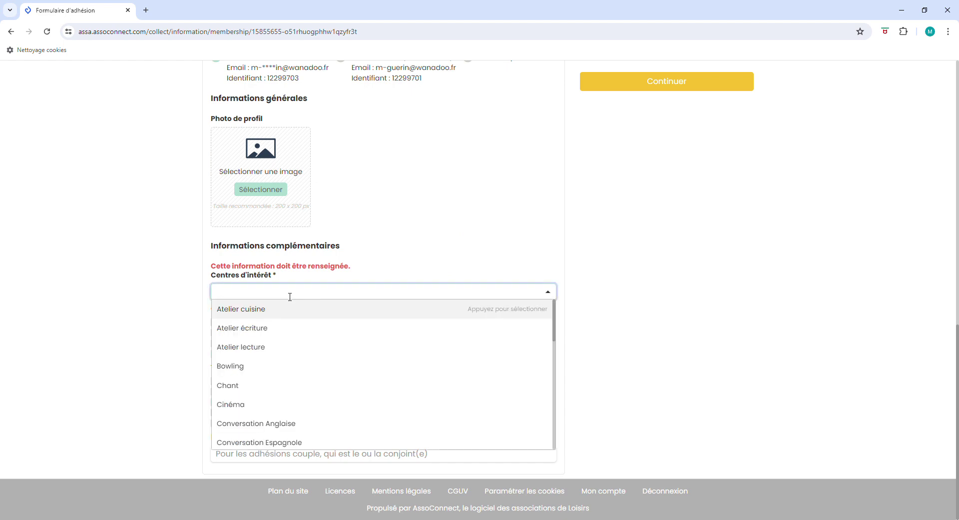
pyautogui.write('sorti')
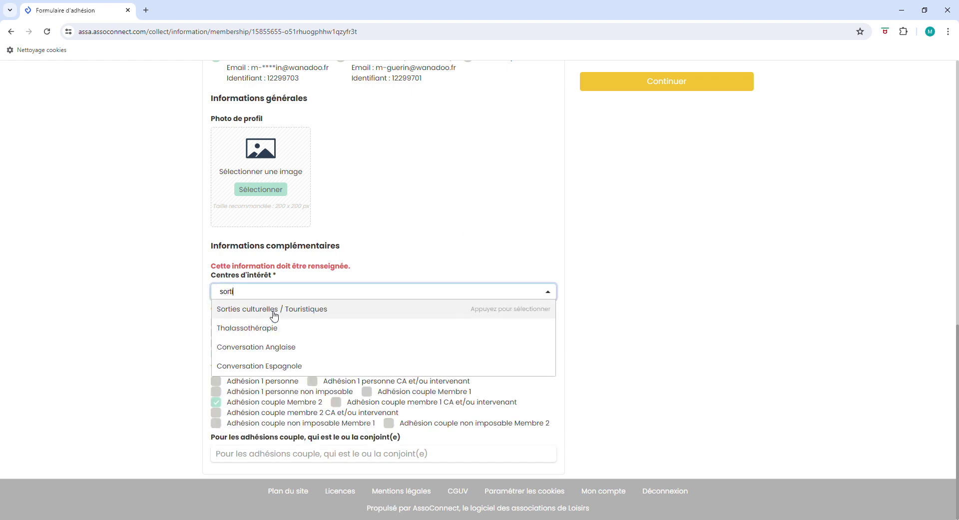
pyautogui.click(276, 312)
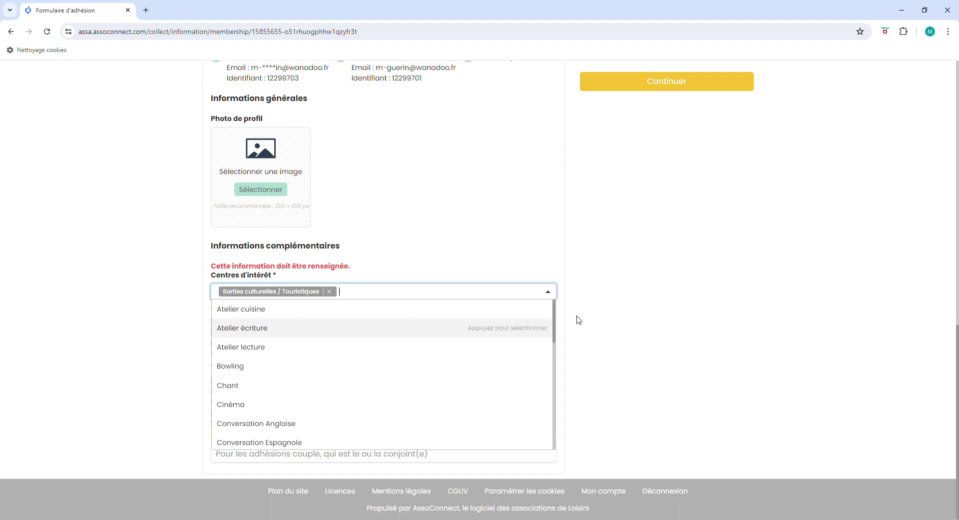
pyautogui.click(604, 327)
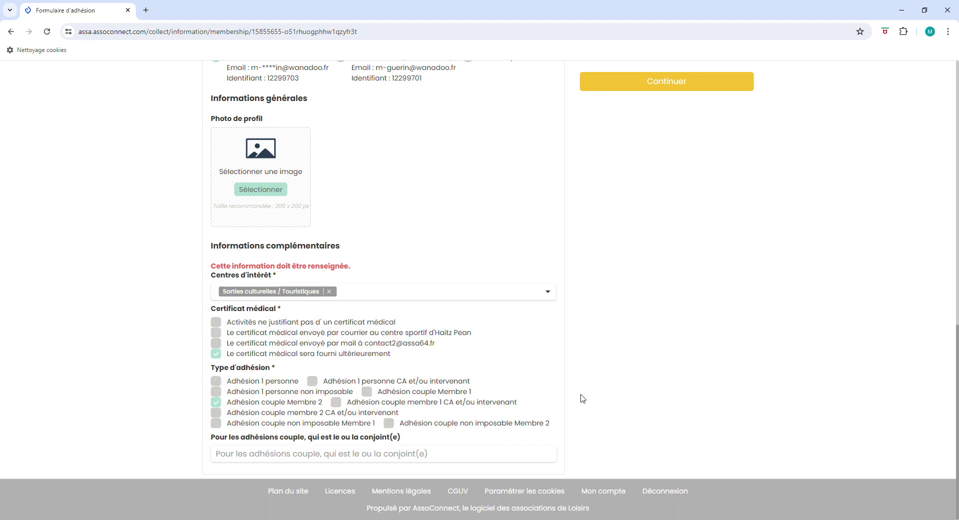
pyautogui.click(252, 459)
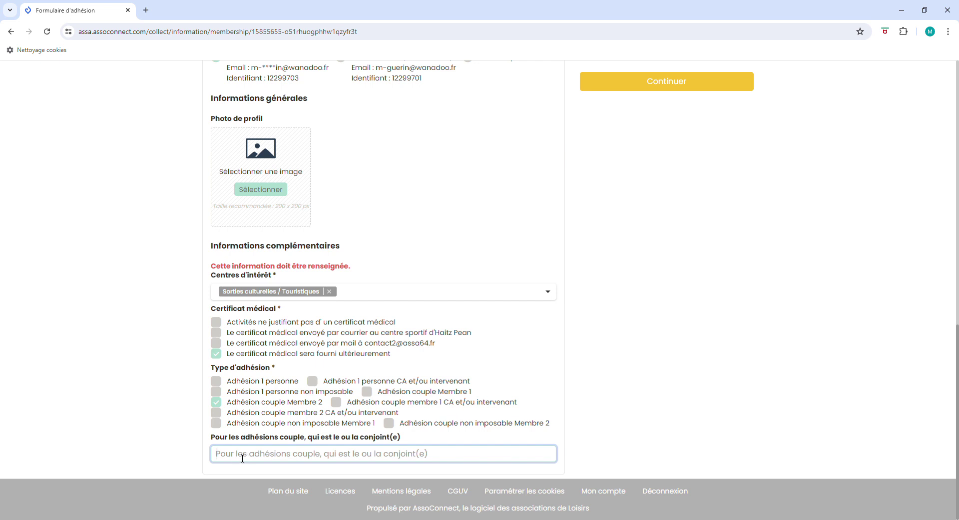
pyautogui.write('-')
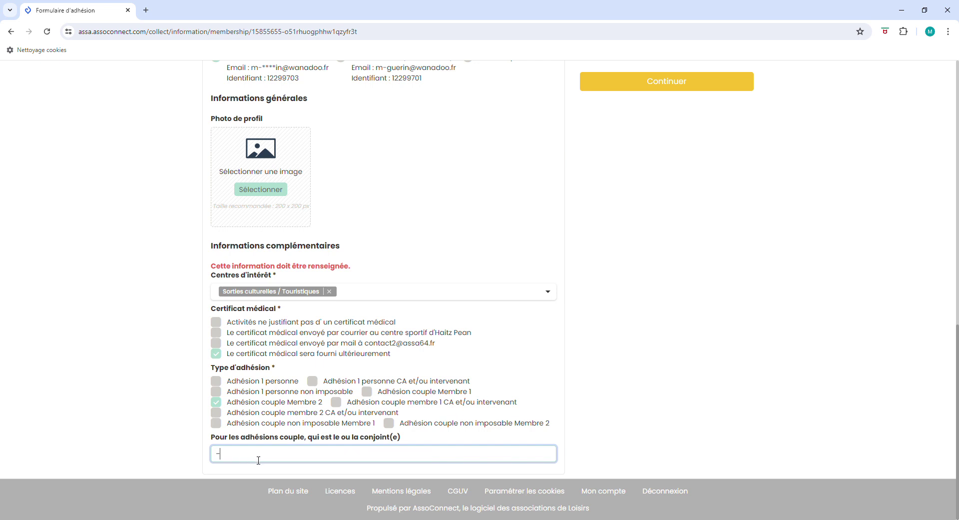
# Step: Submit both forms, confirm the 50,00 € cart and pay with the Autre method
pyautogui.click(666, 85)
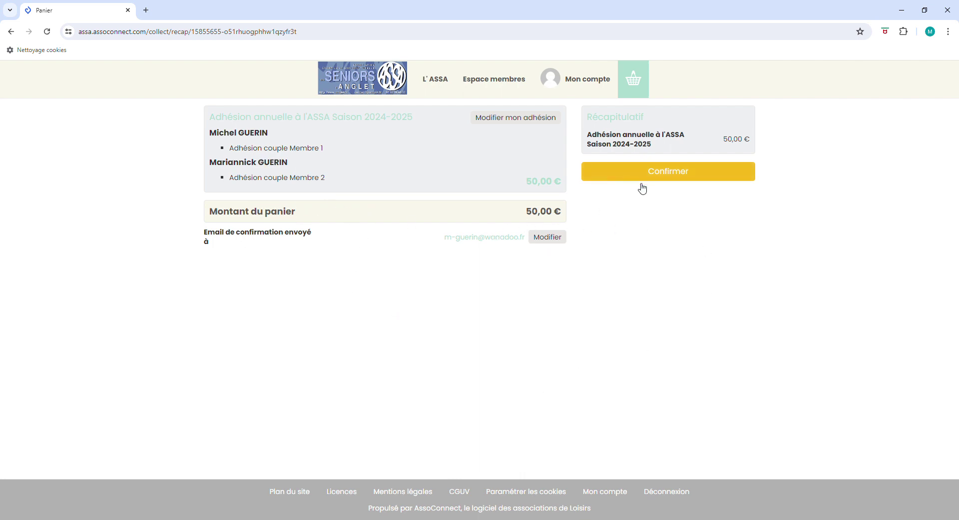
pyautogui.click(664, 171)
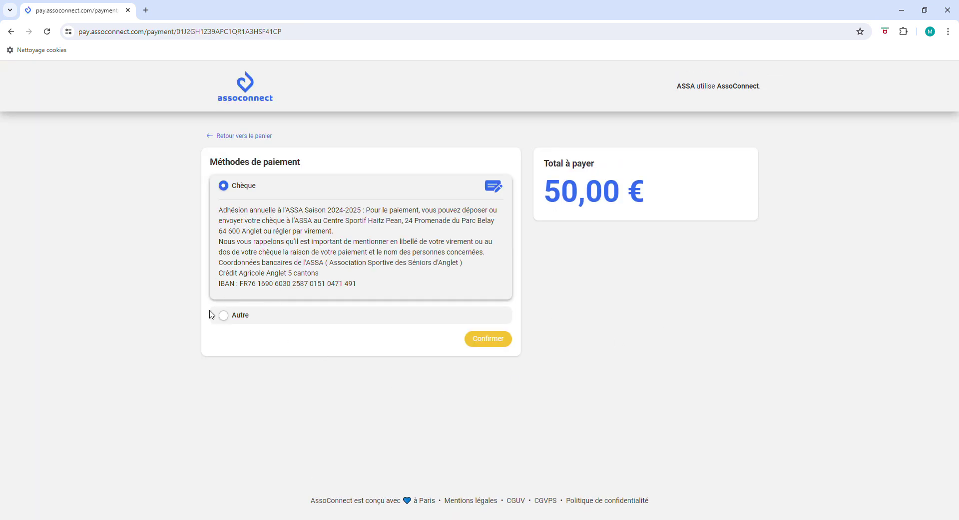
pyautogui.click(225, 316)
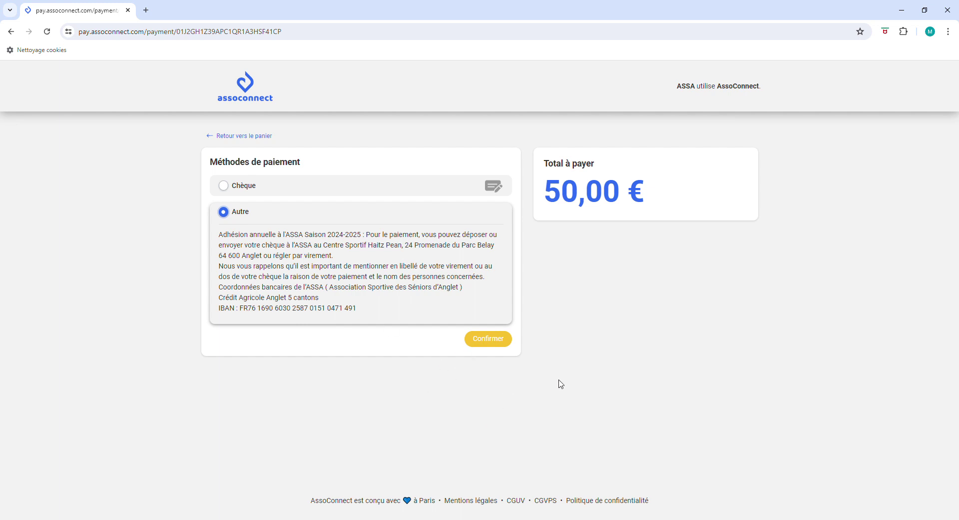
pyautogui.click(489, 339)
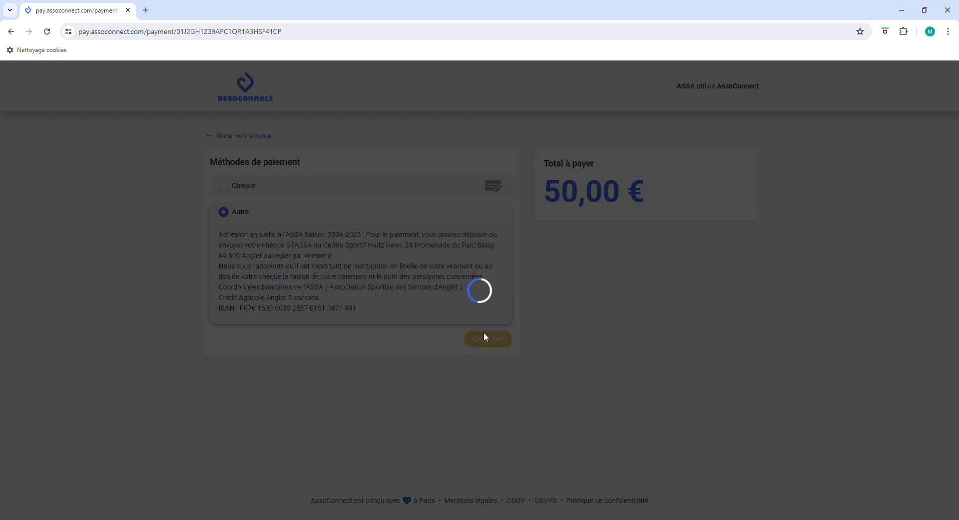